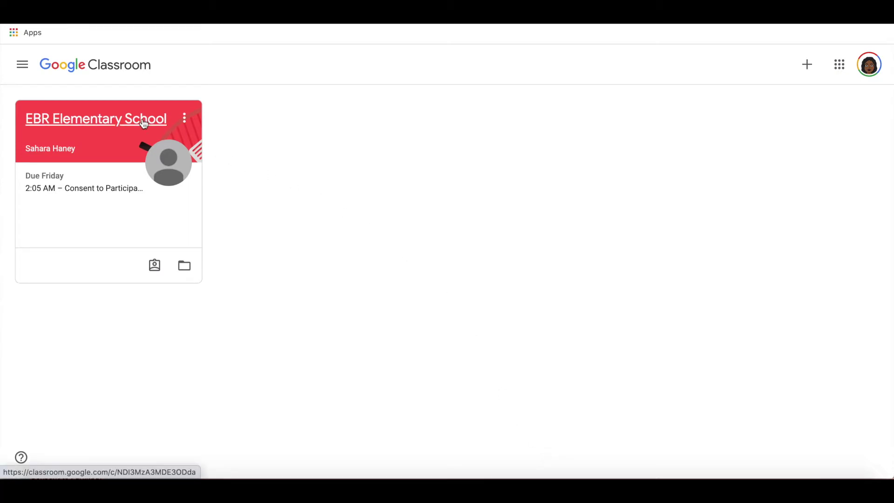
Step: Open the EBR Elementary School class and scroll its stream to the posted consent assignment
click(123, 122)
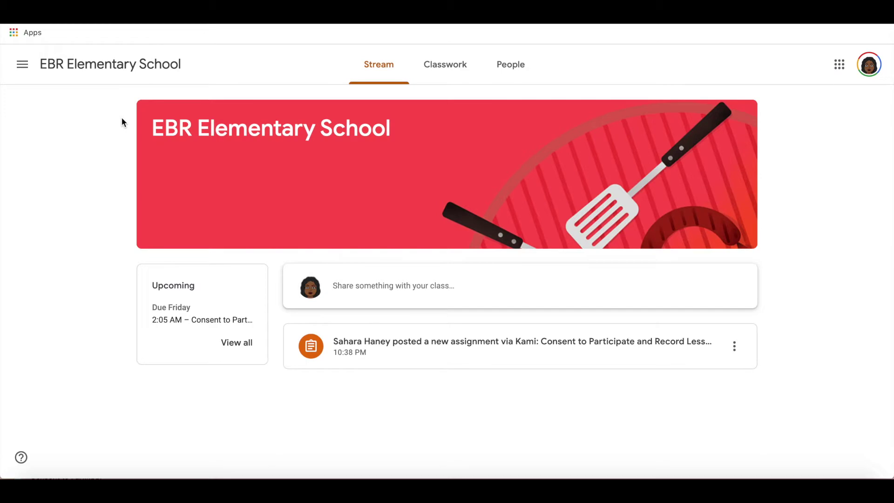
scroll(462, 77, up, 5)
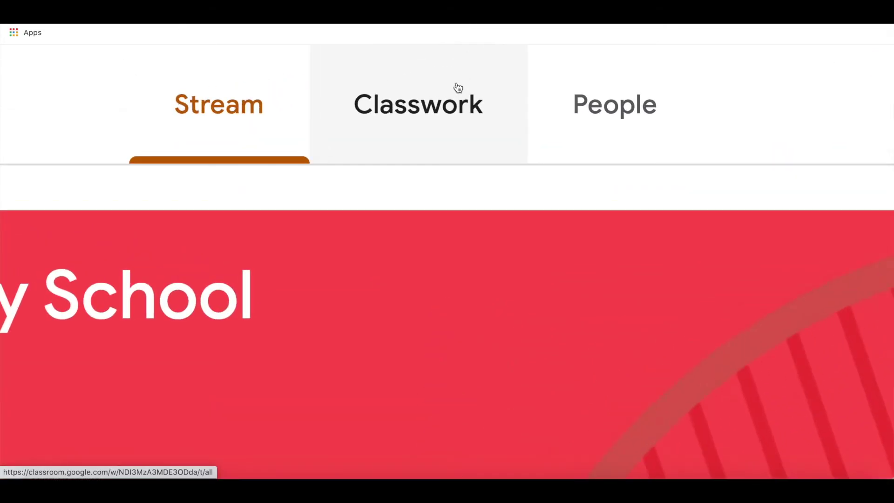
scroll(458, 88, down, 5)
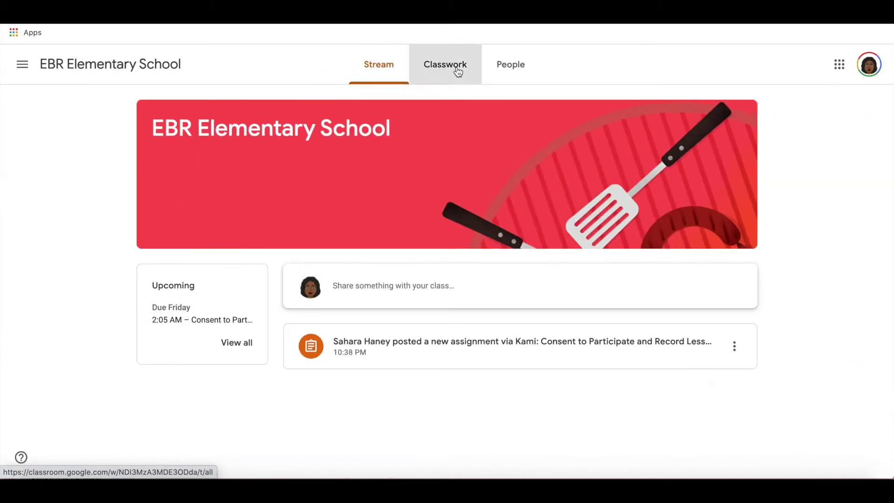
Step: On Classwork, expand the Consent to Participate and Record Lessons assignment and preview its PDF
click(458, 71)
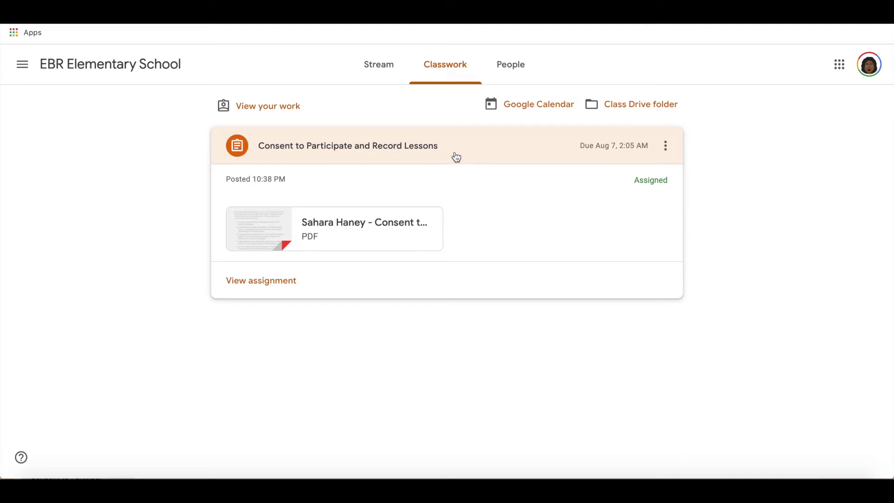
click(456, 157)
click(456, 156)
click(485, 152)
click(485, 152)
scroll(485, 151, up, 5)
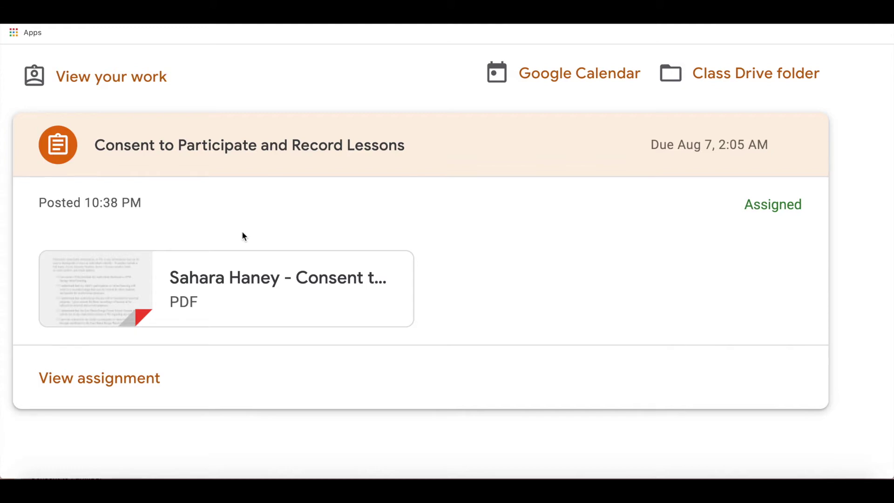
click(200, 281)
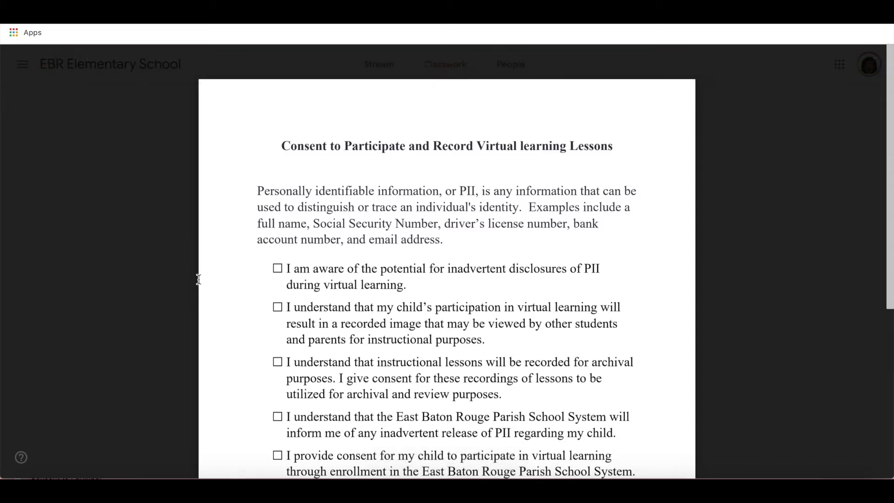
Step: Scroll through the consent PDF preview to review its checklist and Signed, Dated, Print lines
scroll(242, 293, down, 5)
scroll(277, 306, up, 5)
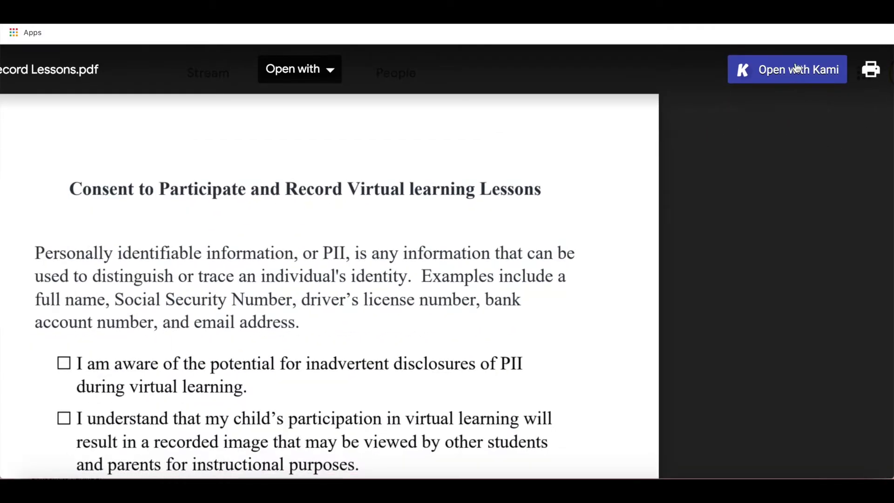
Step: Open the consent PDF in Kami and grant Google Drive access with the student's Google account
click(797, 69)
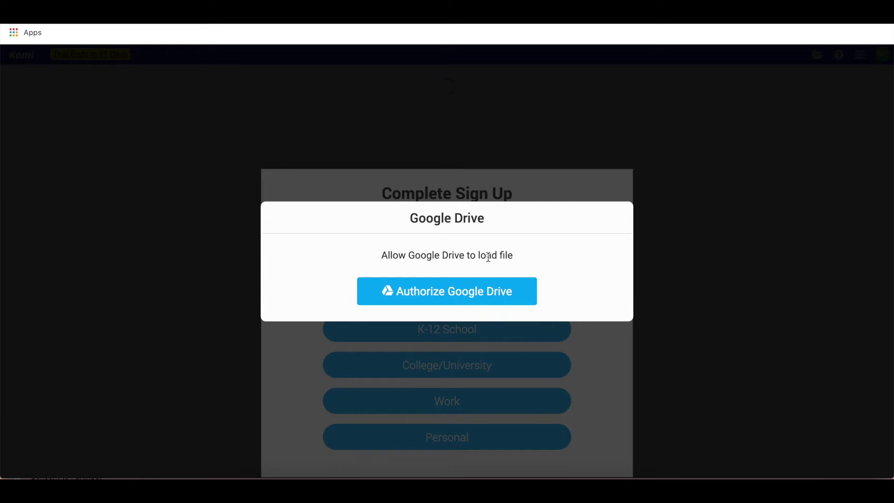
click(480, 291)
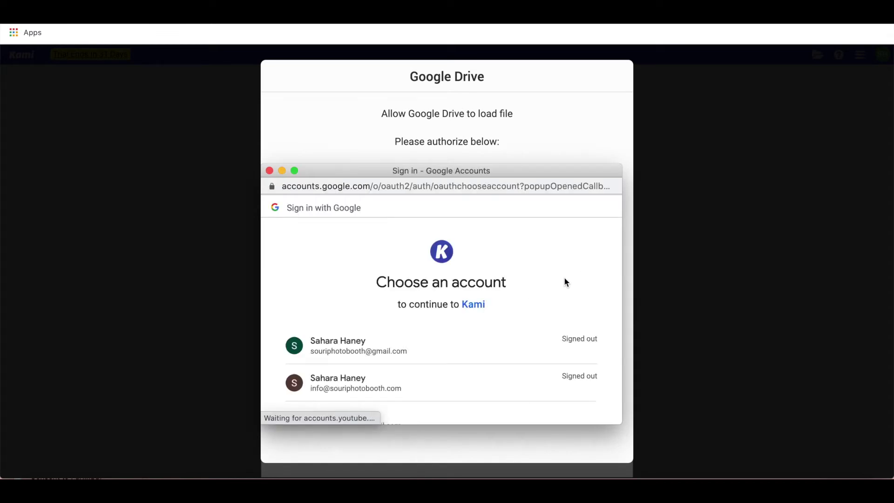
scroll(455, 344, down, 5)
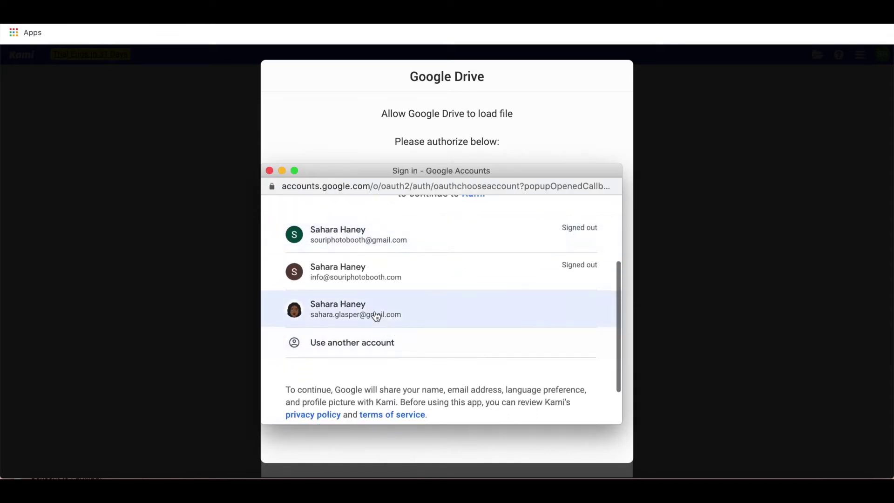
click(383, 314)
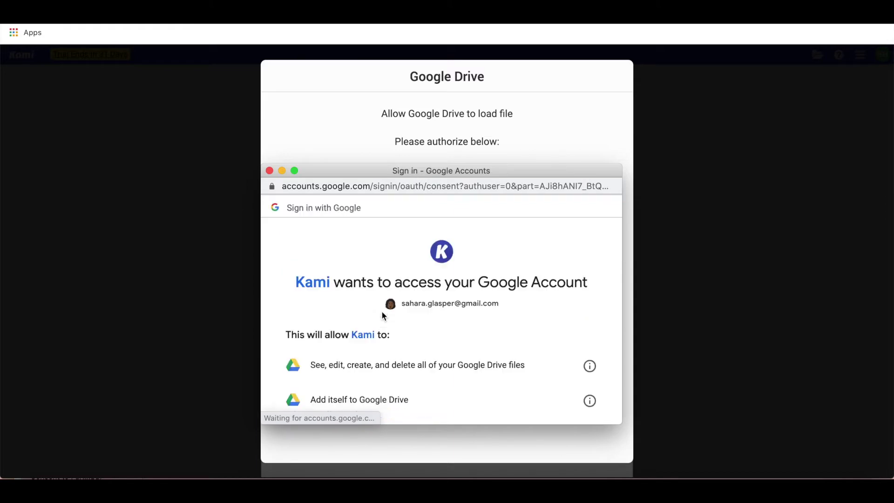
scroll(383, 315, down, 5)
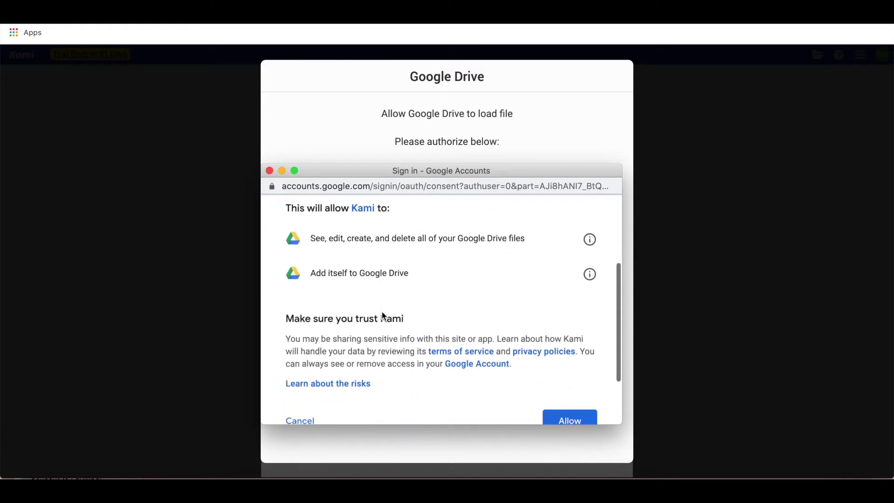
click(565, 356)
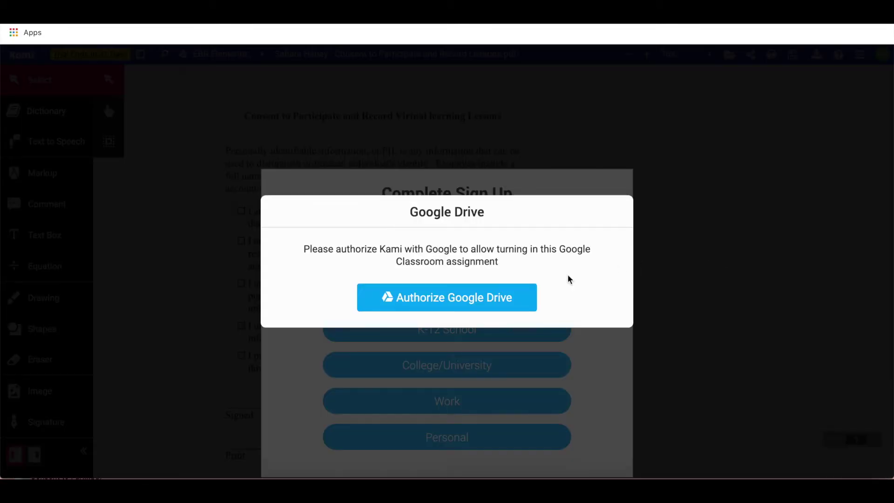
Step: Authorize Kami to turn in work, signing in with the student's account and approving permissions
click(501, 296)
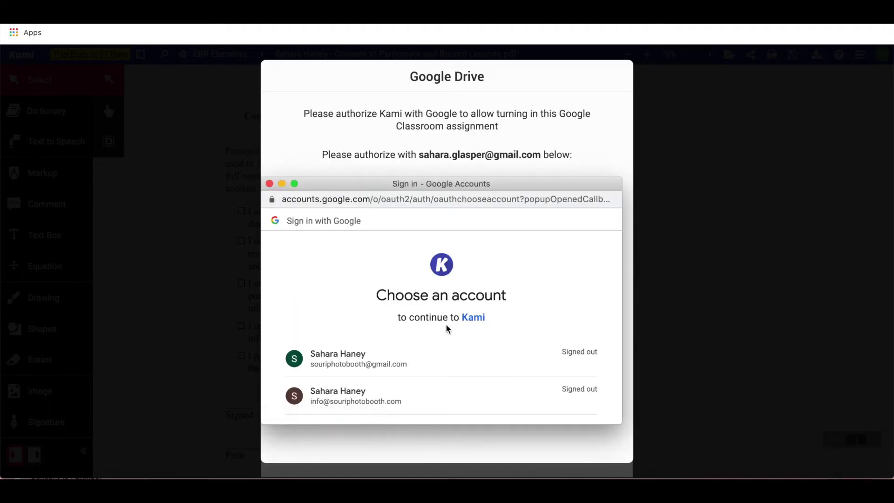
scroll(447, 329, down, 3)
click(420, 305)
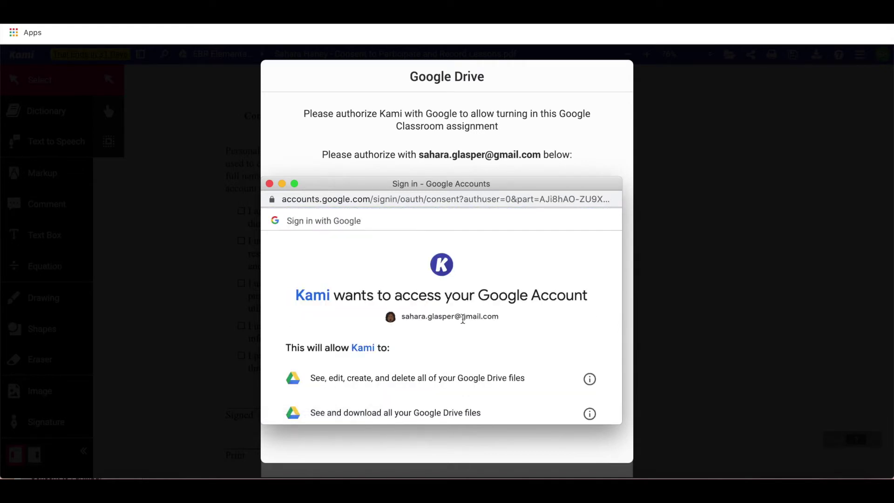
scroll(463, 318, down, 4)
scroll(462, 318, down, 3)
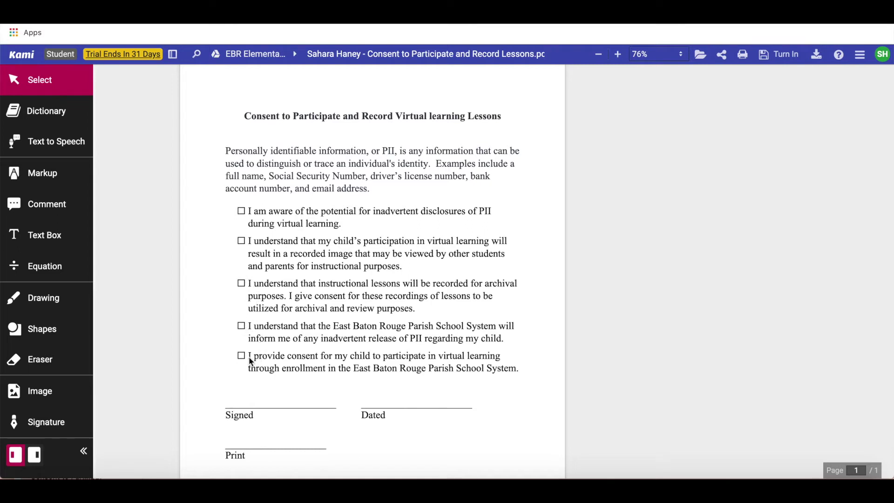
Step: With the Drawing tool, draw a tick in each of the five consent checkboxes
click(45, 301)
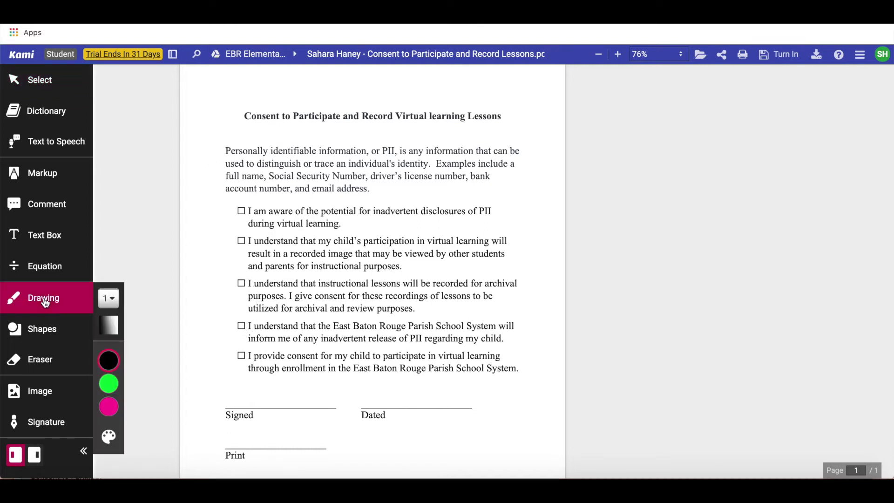
drag(239, 210, 247, 203)
drag(239, 241, 247, 234)
drag(237, 279, 250, 268)
drag(237, 324, 247, 318)
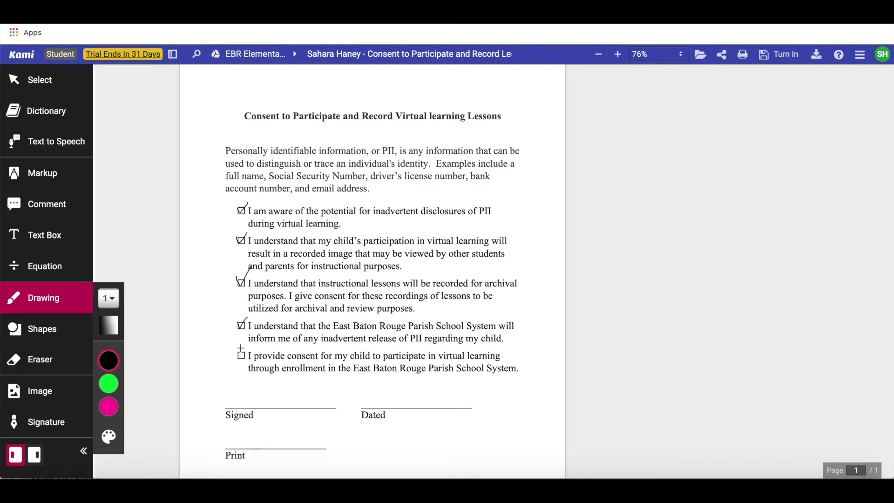
drag(237, 352, 249, 338)
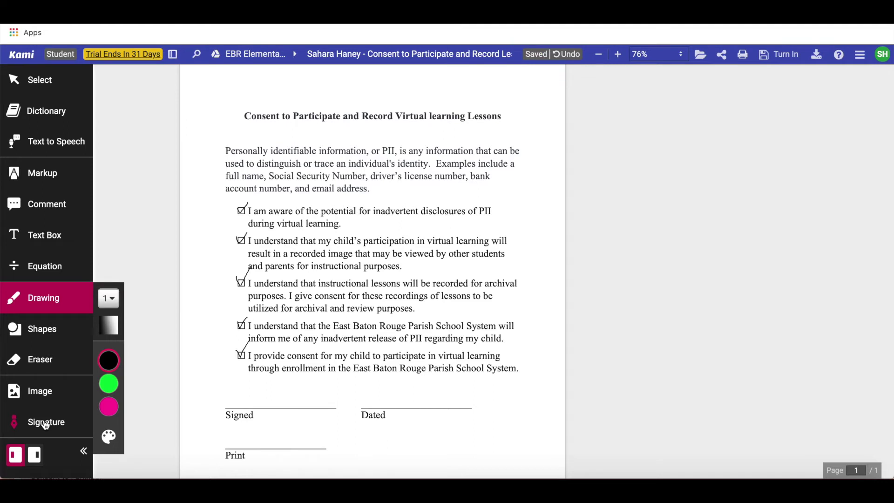
Step: Draw a new handwritten signature and save it to the saved signatures
click(45, 424)
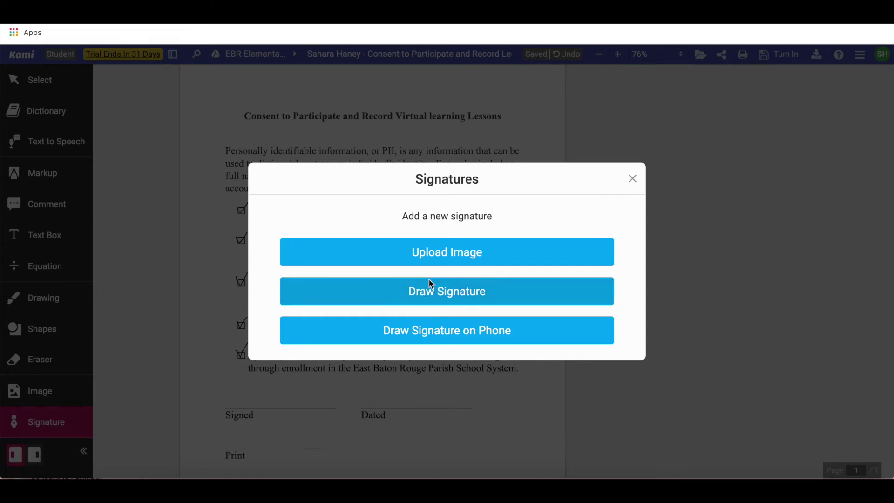
click(437, 298)
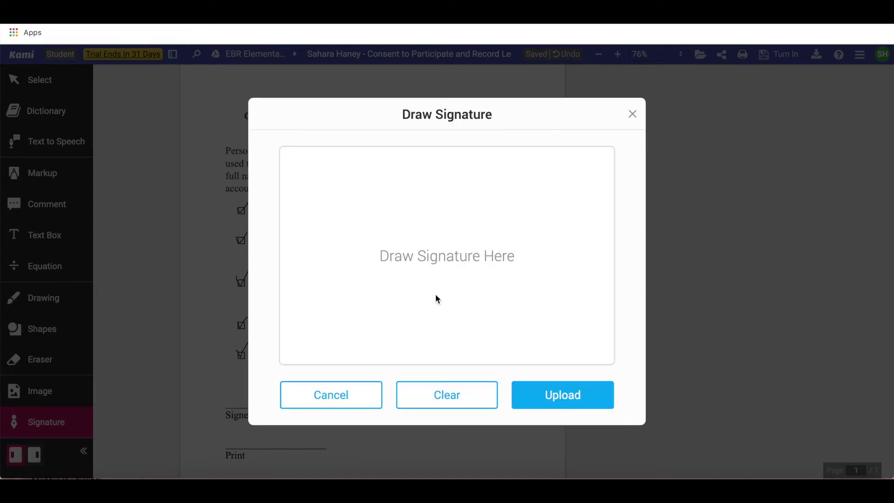
mouse_move(318, 224)
mouse_down()
mouse_move(325, 246)
mouse_move(409, 265)
mouse_move(496, 269)
mouse_move(537, 230)
mouse_up()
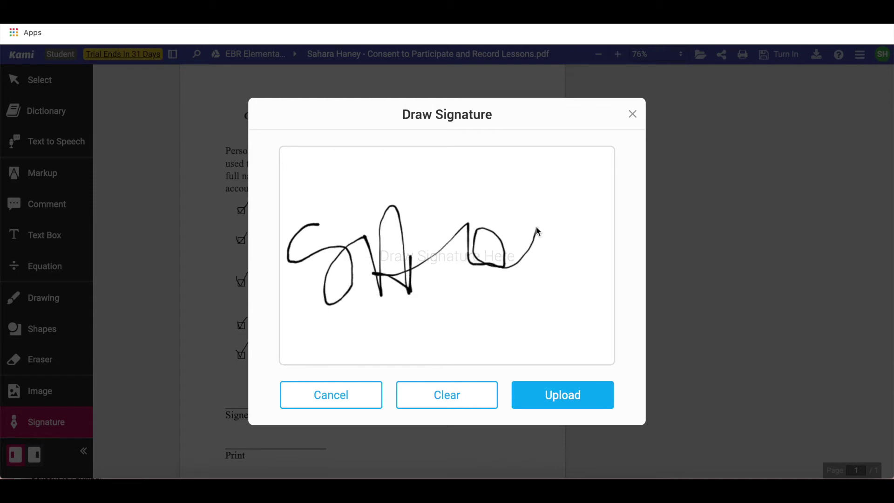
click(560, 401)
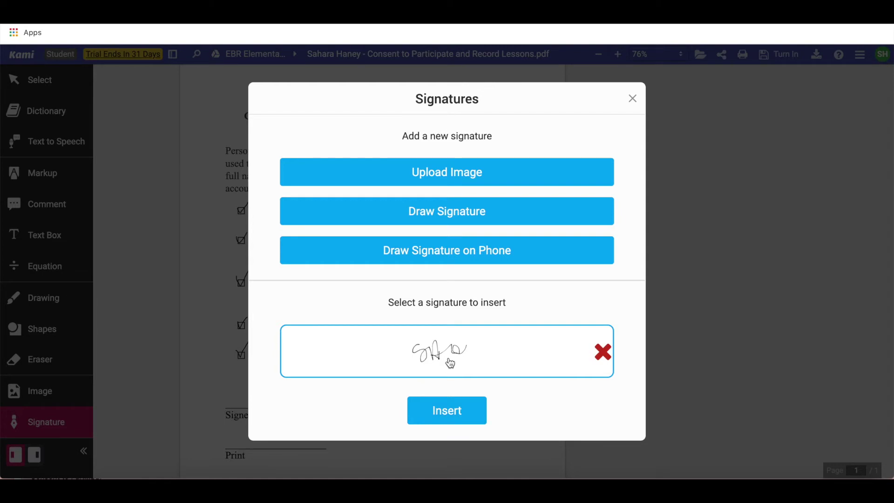
Step: Insert the saved signature above the Signed line, enlarged and nudged to span the line
click(448, 410)
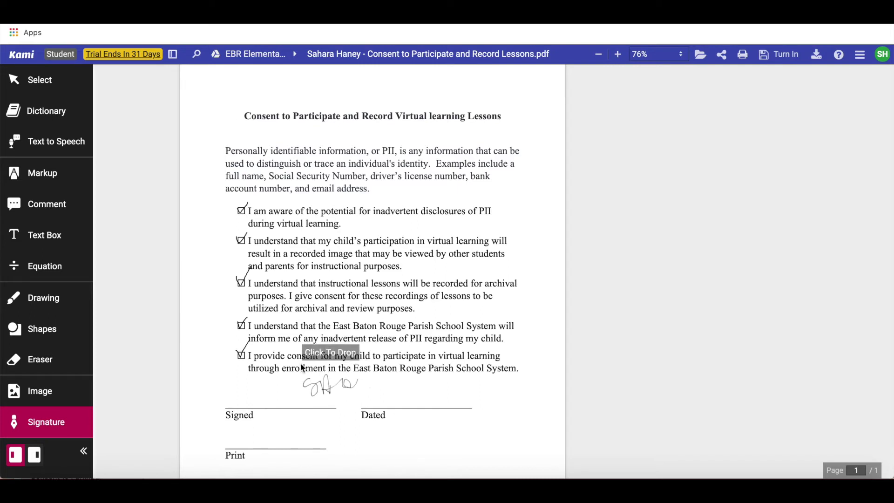
click(222, 369)
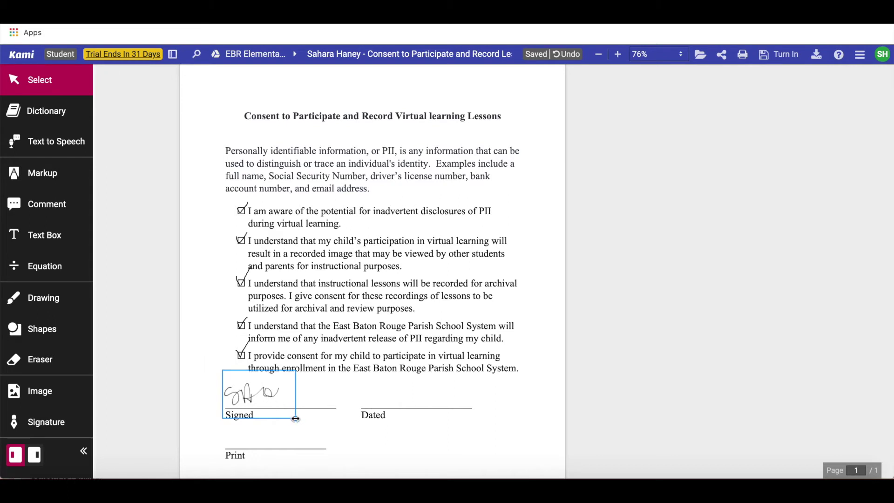
drag(296, 417, 334, 418)
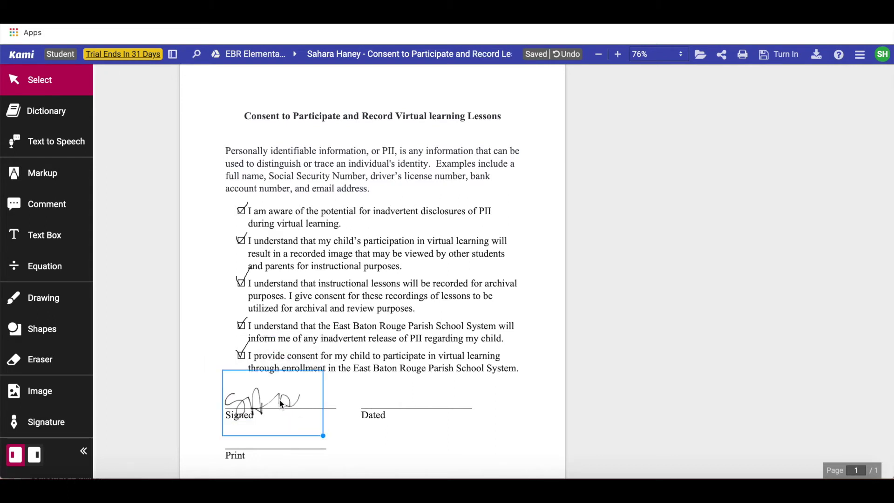
mouse_move(281, 400)
mouse_down()
mouse_move(272, 385)
mouse_move(279, 391)
mouse_up()
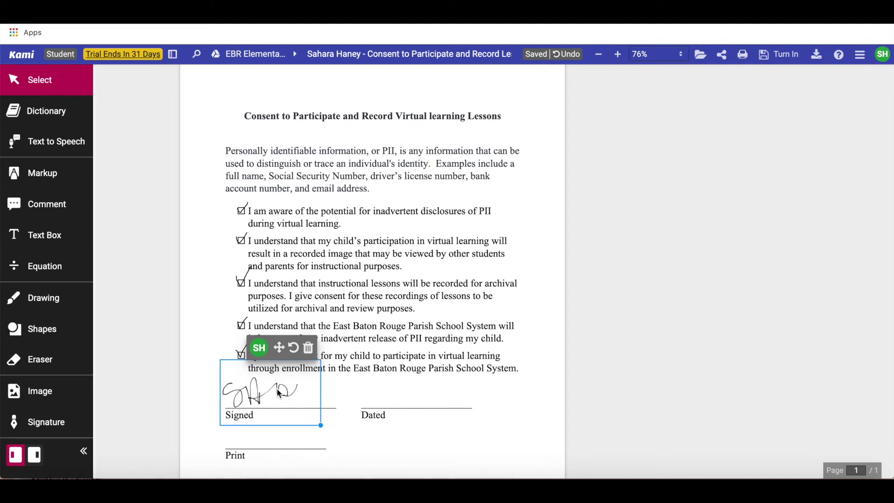
click(364, 401)
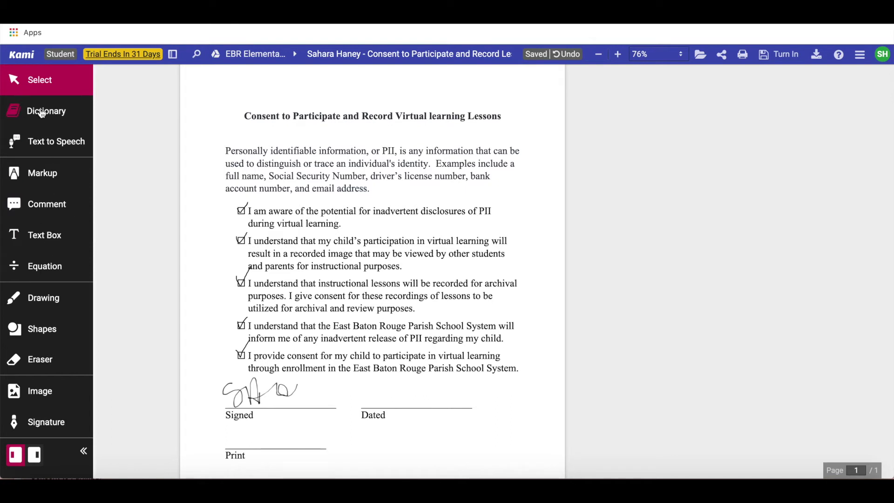
Step: Add a text box reading 'August 4th' above the Dated line
click(41, 242)
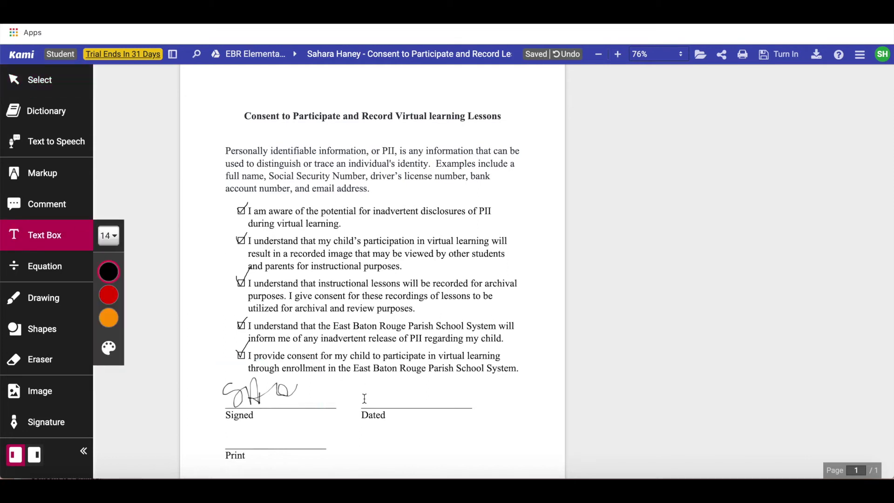
click(364, 398)
text(August 4th)
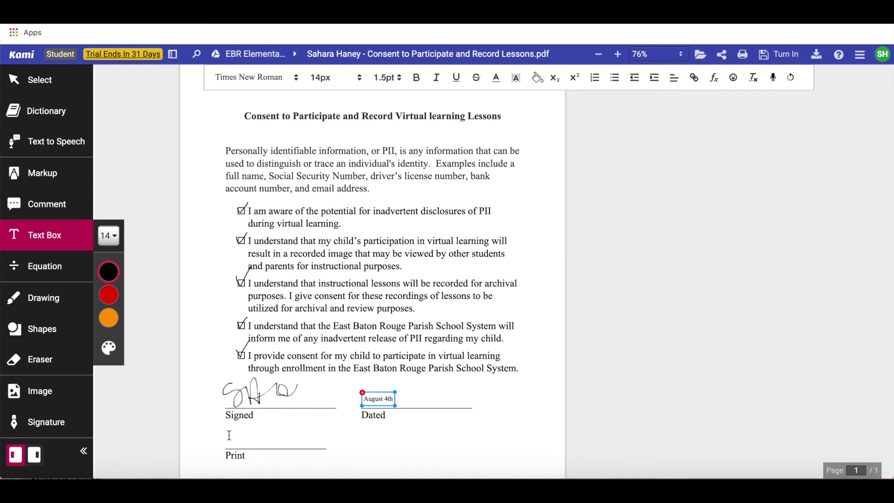
click(229, 437)
Step: Type the student's full name on the Print line at 24px and resize its box to fit
click(228, 442)
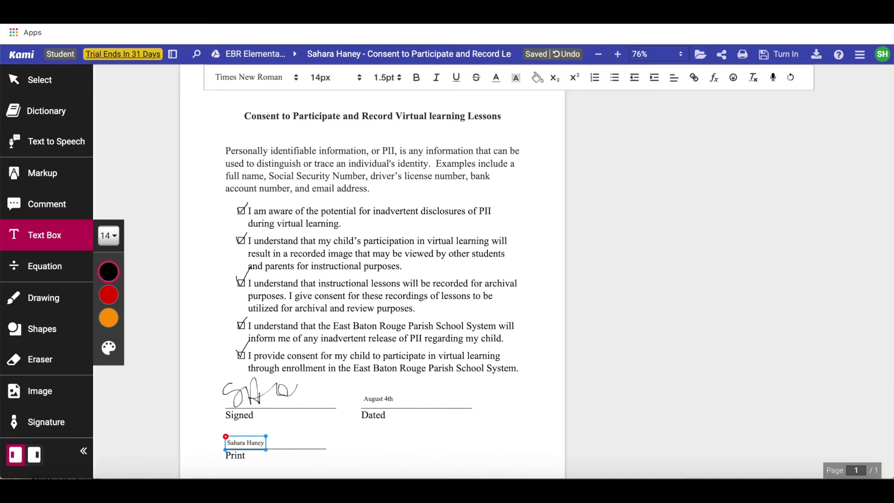
drag(265, 444, 182, 358)
click(116, 242)
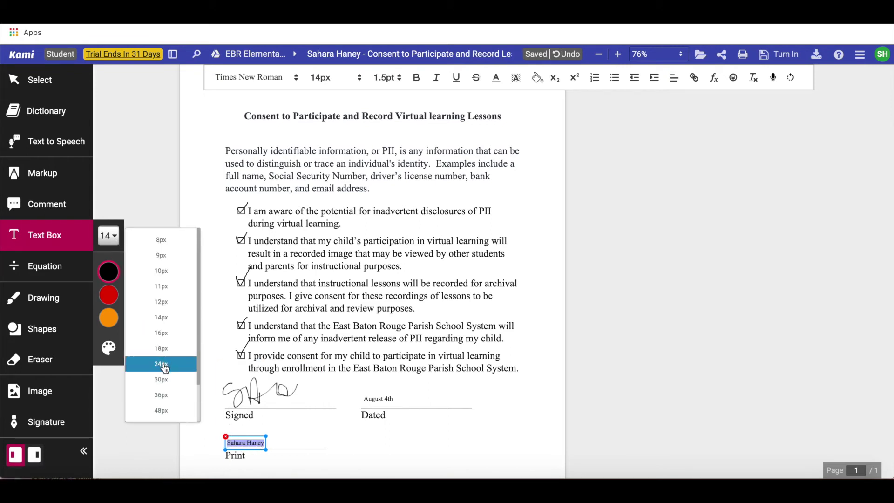
click(164, 365)
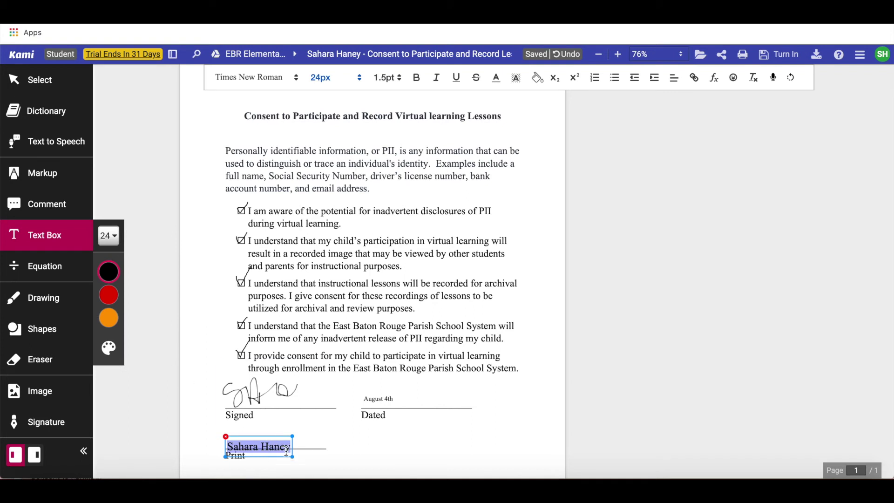
click(321, 450)
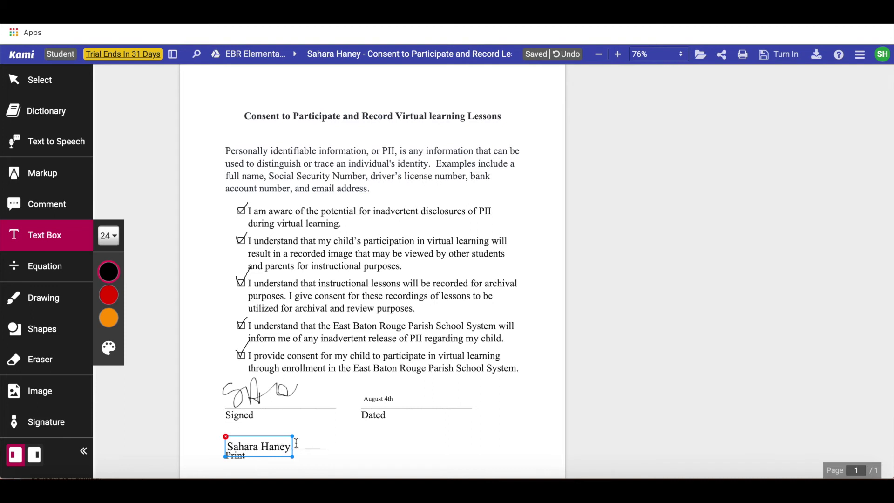
mouse_move(293, 437)
mouse_down()
mouse_move(339, 425)
mouse_move(307, 433)
mouse_up()
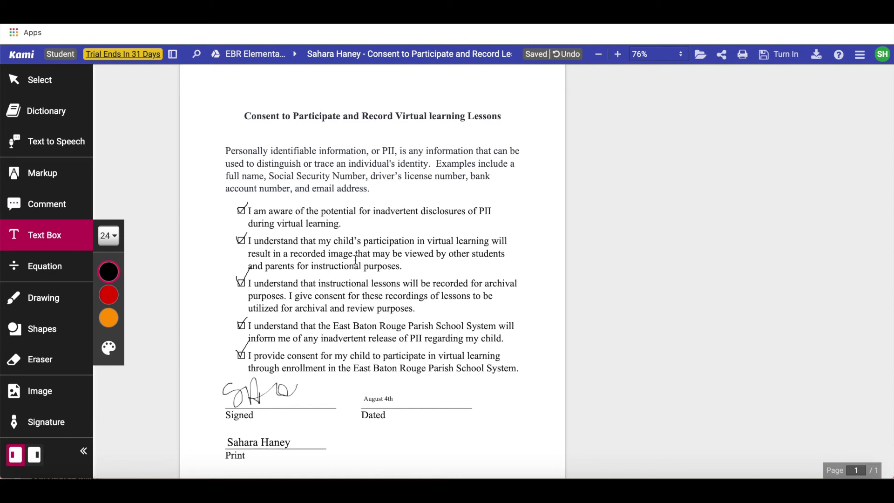
Step: Delete the stored signature from the saved signatures list and close the Signatures window
mouse_move(33, 426)
click(58, 427)
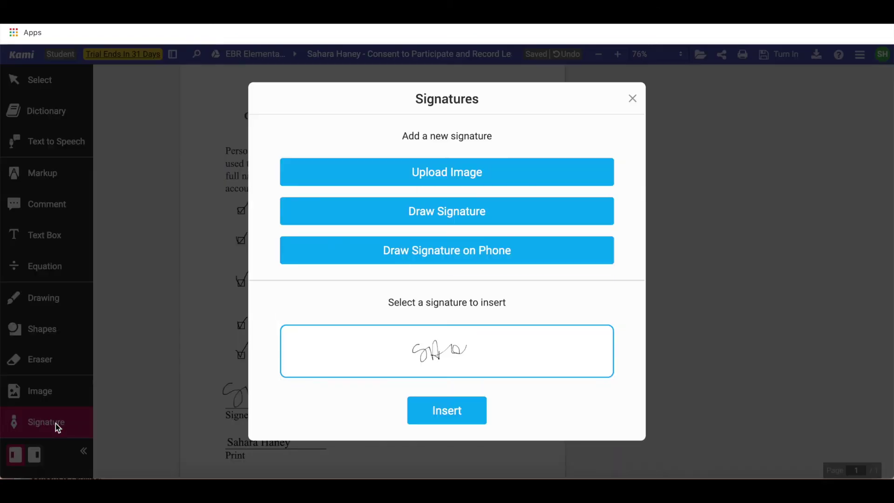
mouse_move(332, 361)
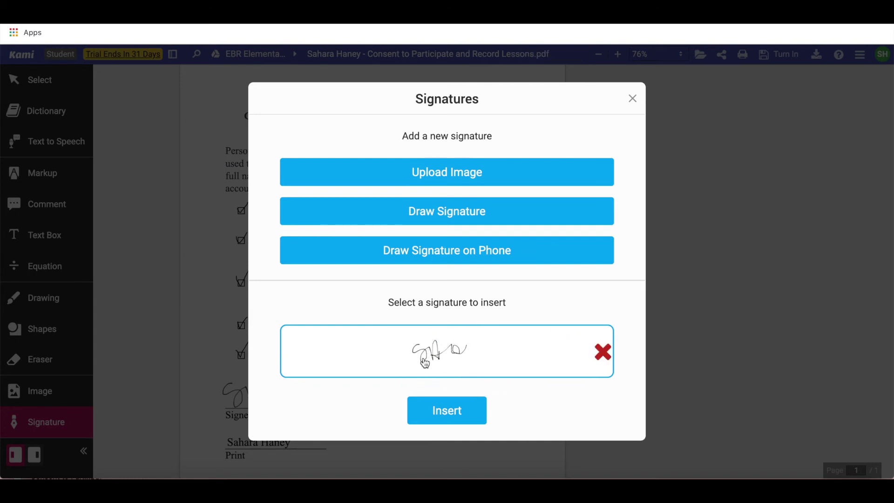
mouse_move(603, 354)
click(603, 354)
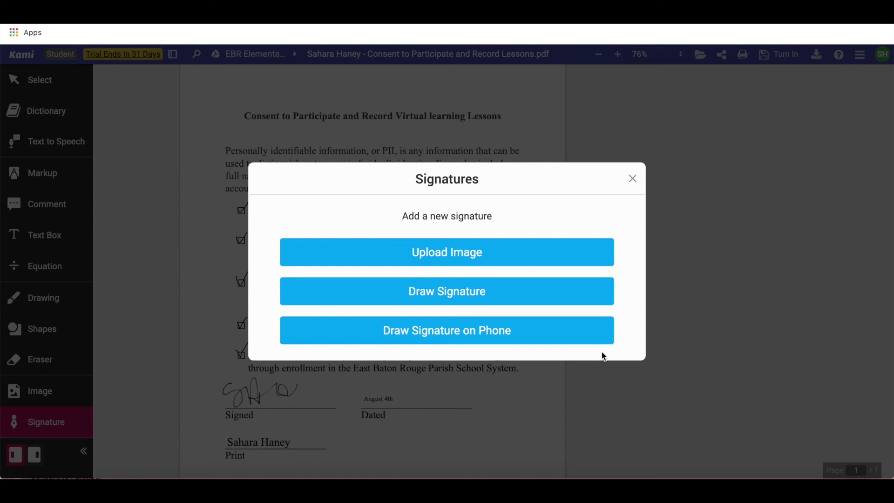
click(633, 178)
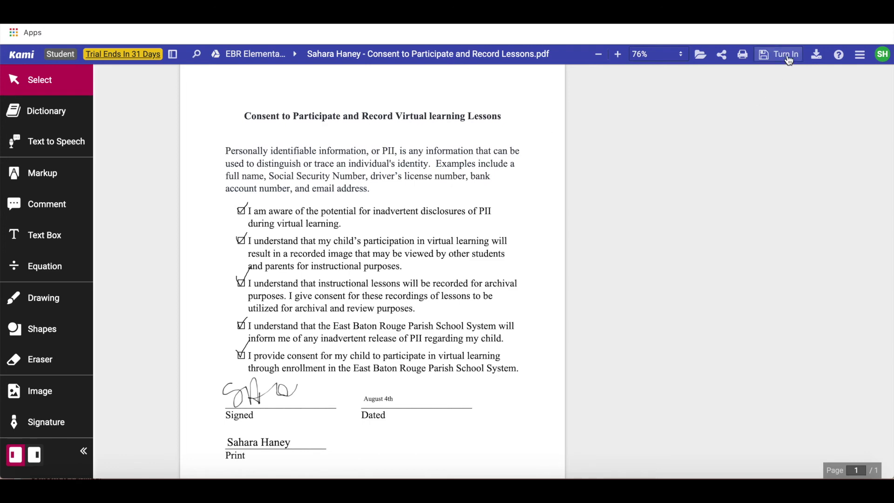
Step: Turn in the completed consent form to Google Classroom, then close the Kami tab
key(ctrl+plus)
key(ctrl+plus)
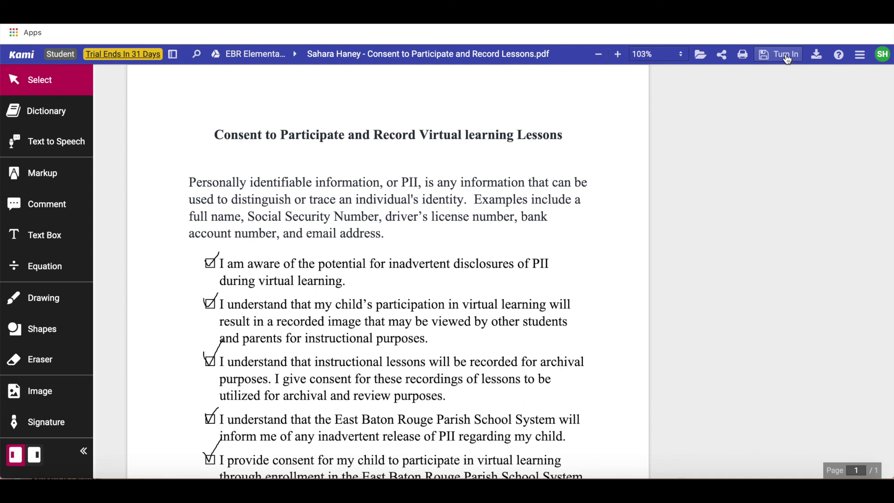
click(786, 57)
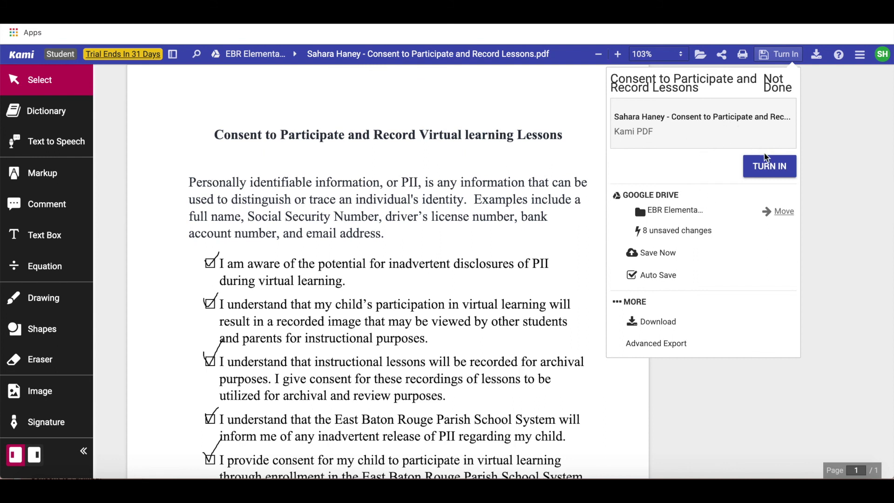
click(769, 173)
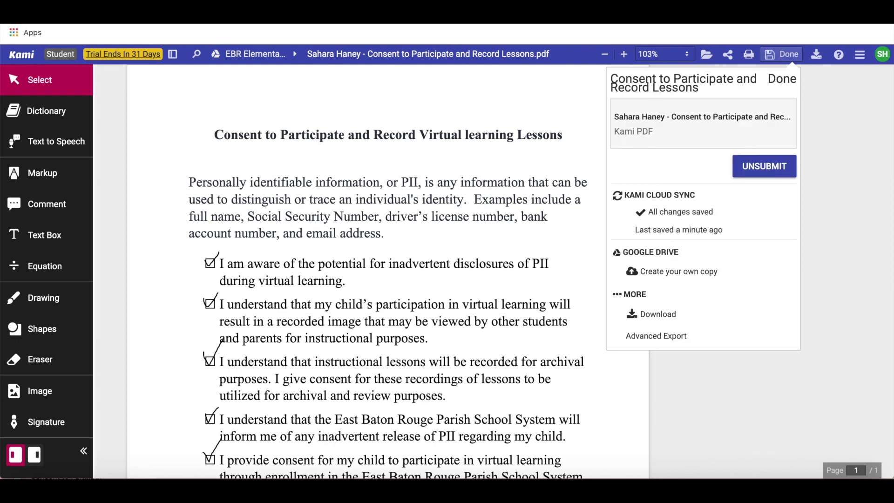
key(ctrl+w)
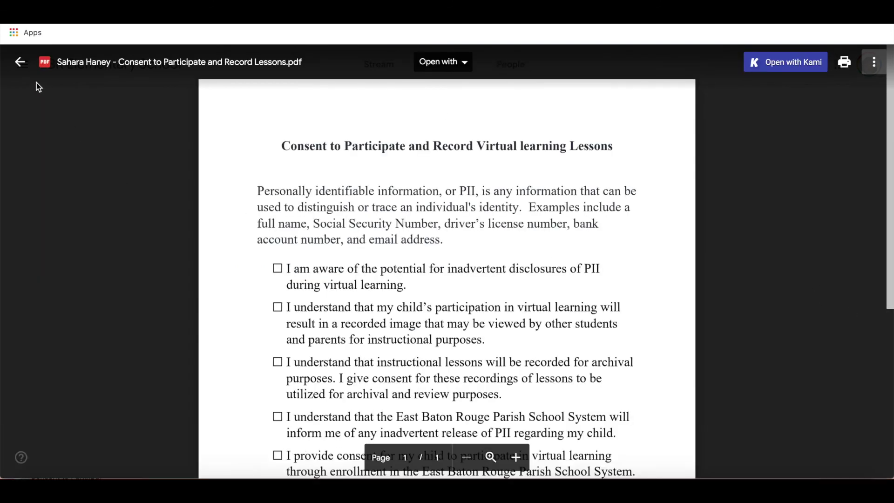
Step: Return to Classwork and confirm the Consent to Participate and Record Lessons assignment shows Turned in
click(20, 62)
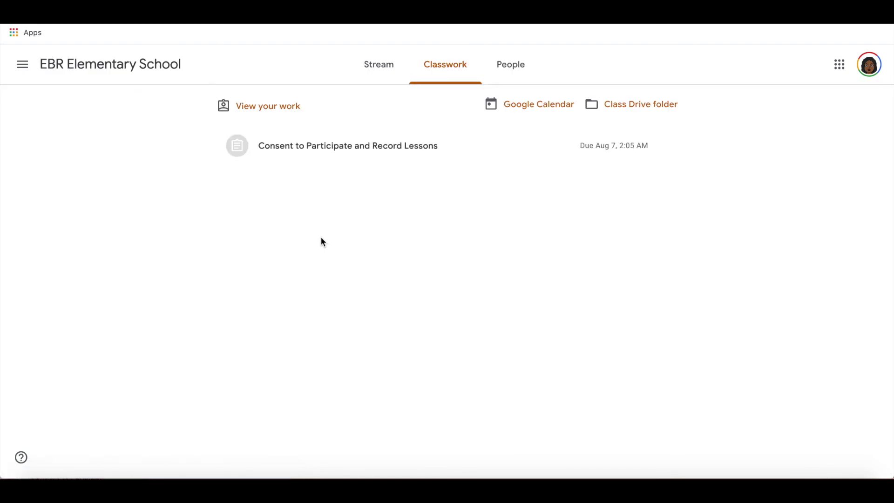
click(349, 153)
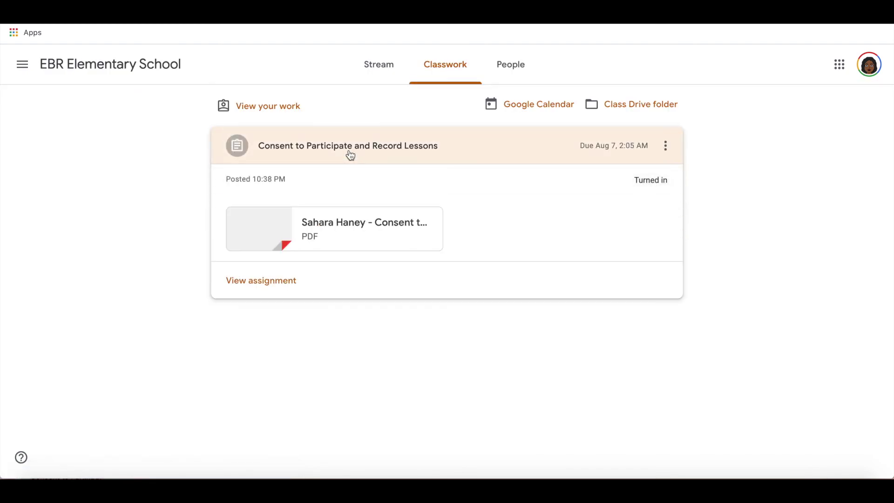
scroll(644, 184, up, 5)
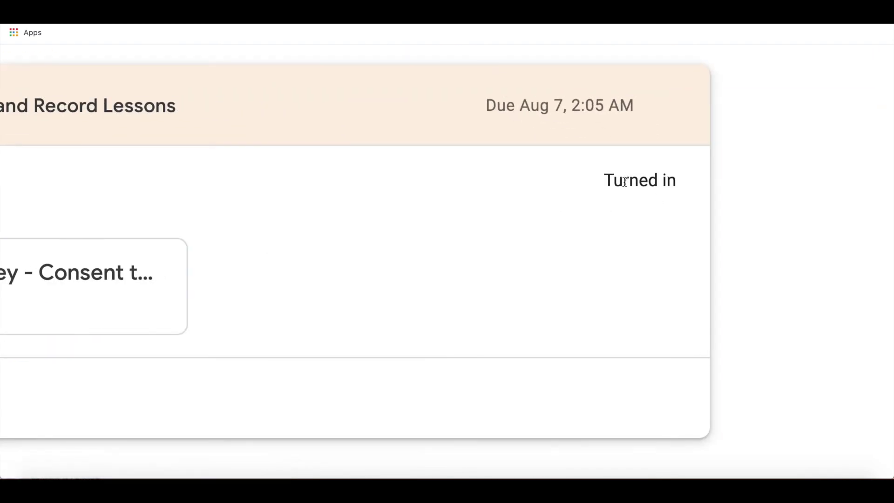